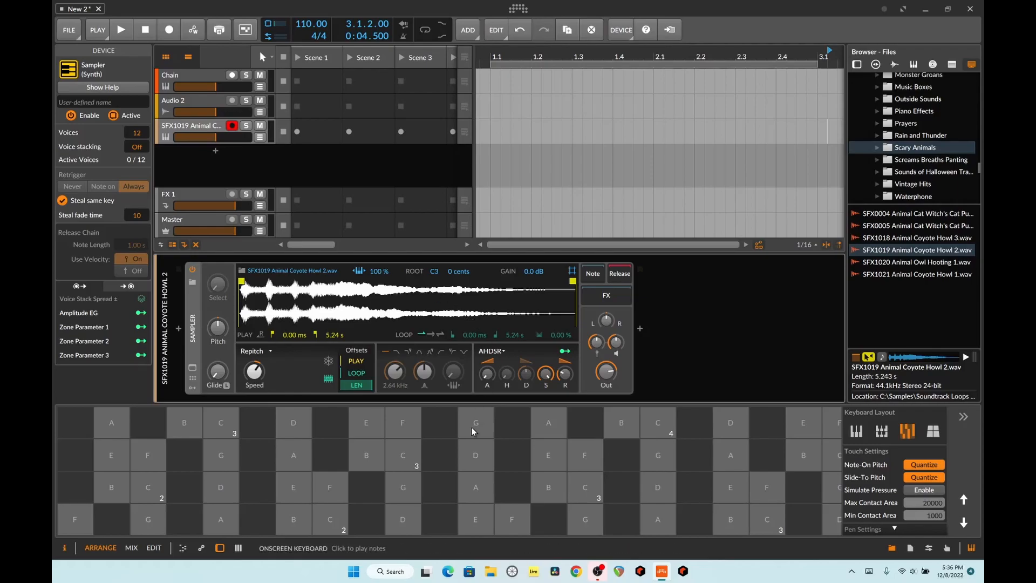
Audition the coyote howl Sampler with an E note, and switch to the Chain track's device chain.
click(476, 519)
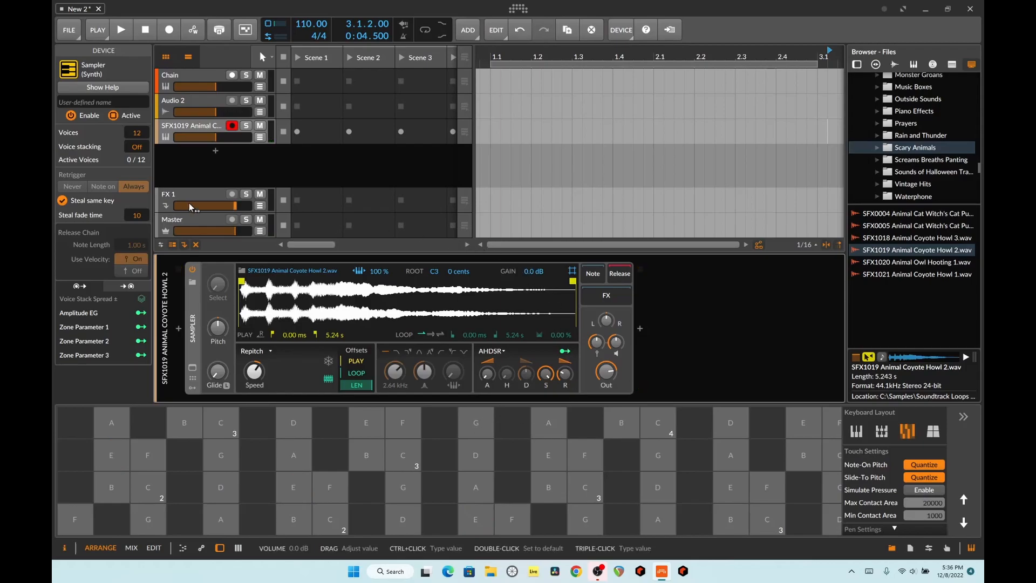
click(182, 78)
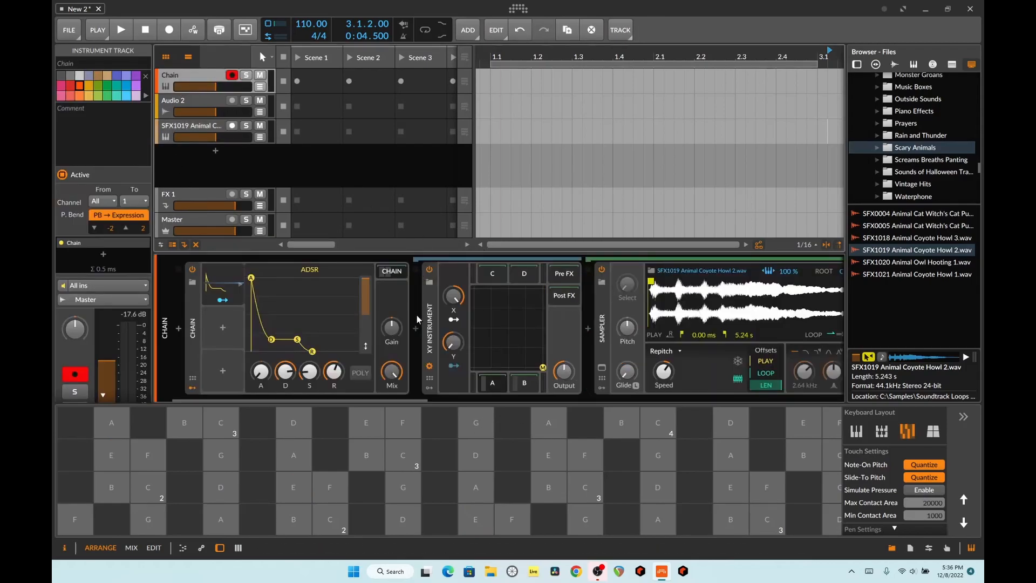
click(417, 394)
drag(417, 399, 384, 425)
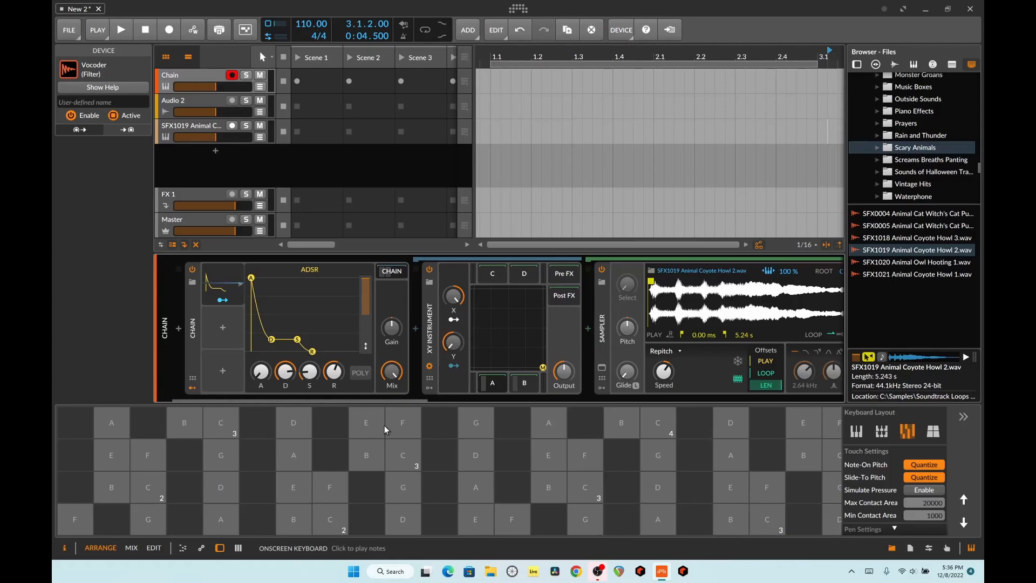
drag(417, 400, 367, 445)
Hide the Chain device's modulators and switch the XY Instrument's display between layers A and B, ending on layer B's Solina V2.
click(193, 388)
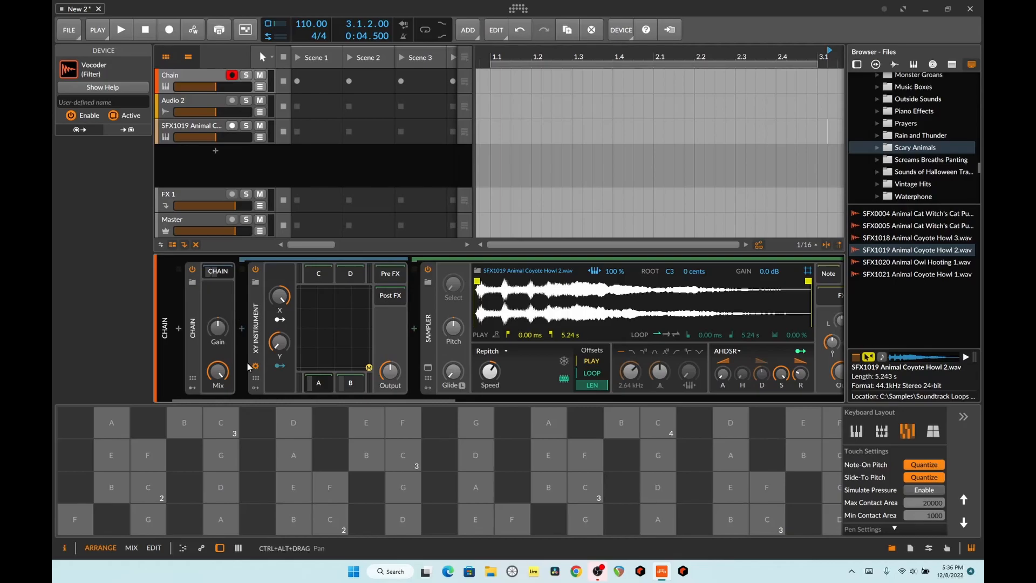
click(258, 335)
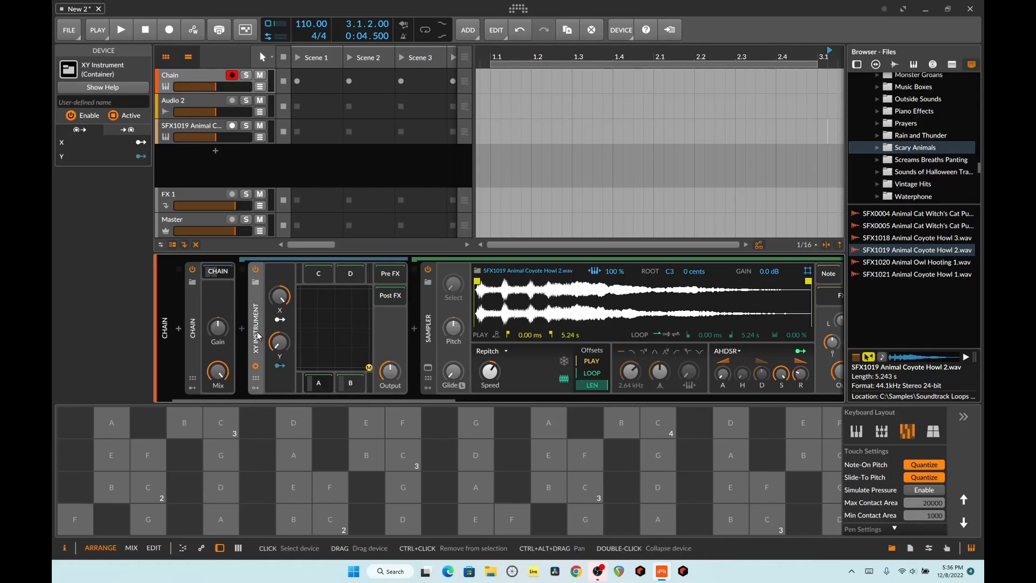
click(322, 385)
click(349, 381)
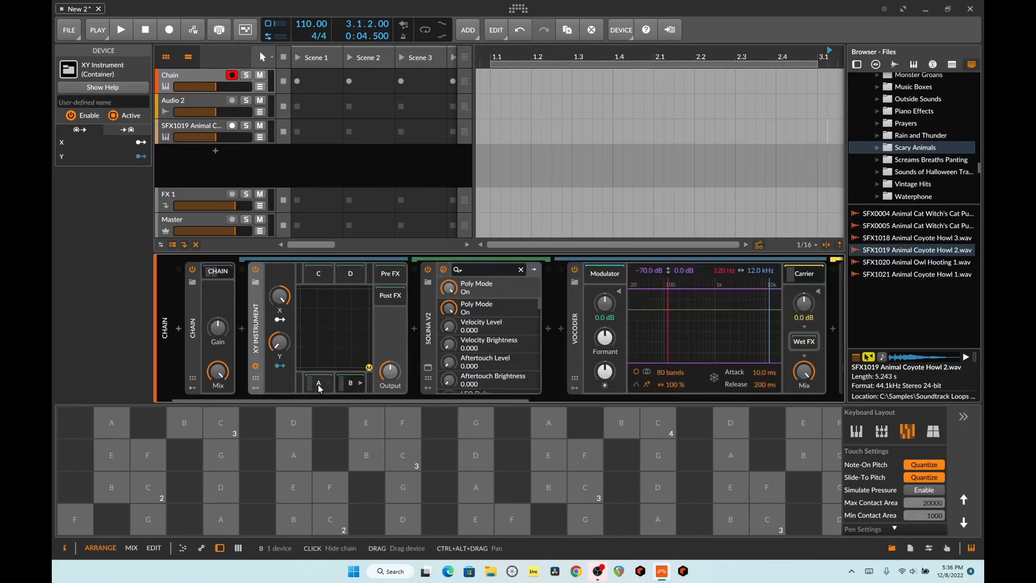
click(319, 384)
click(325, 384)
click(319, 383)
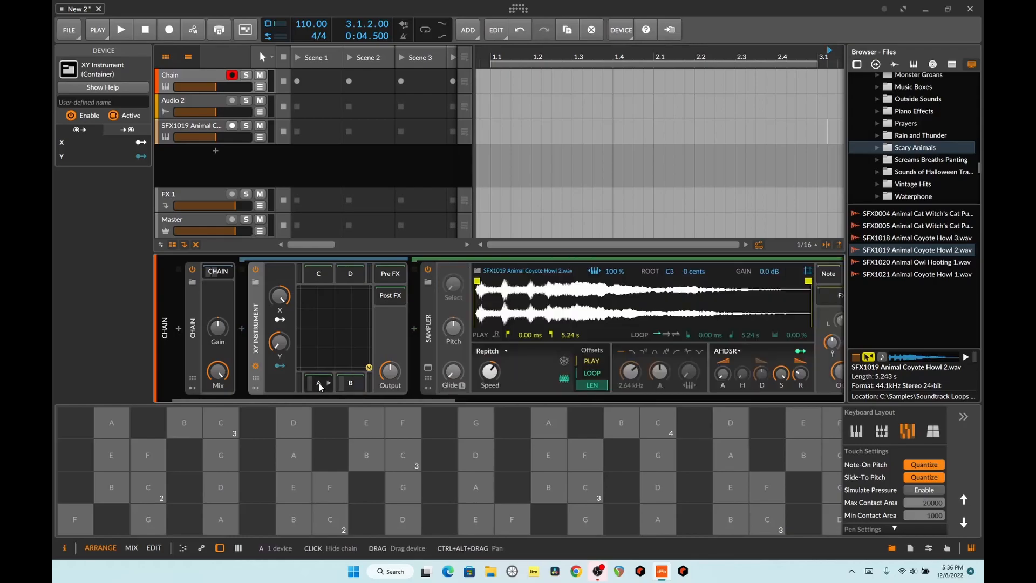
click(351, 383)
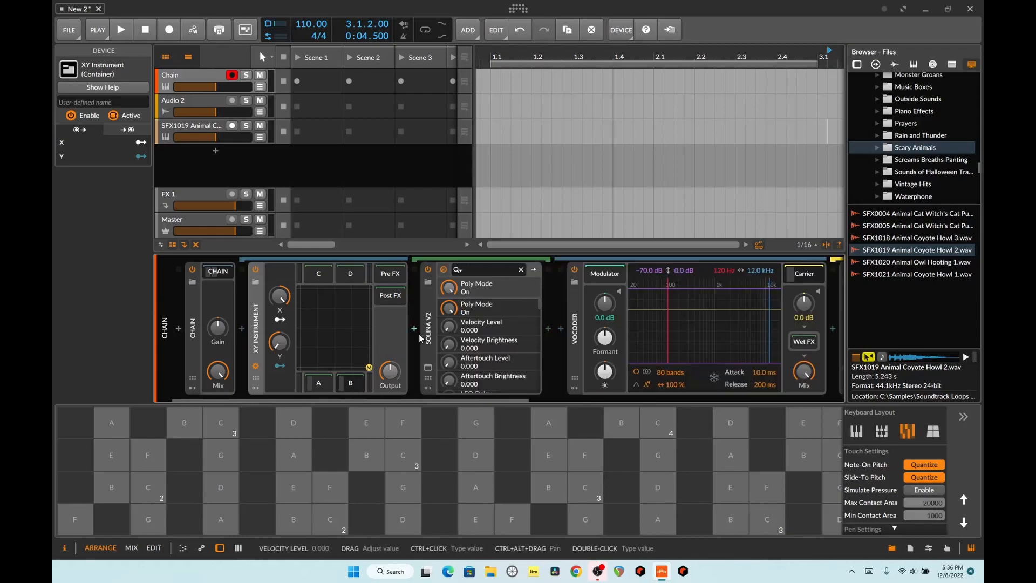
Show the Solina V2 plug-in window, audition a few of its keys, and close the window.
click(428, 368)
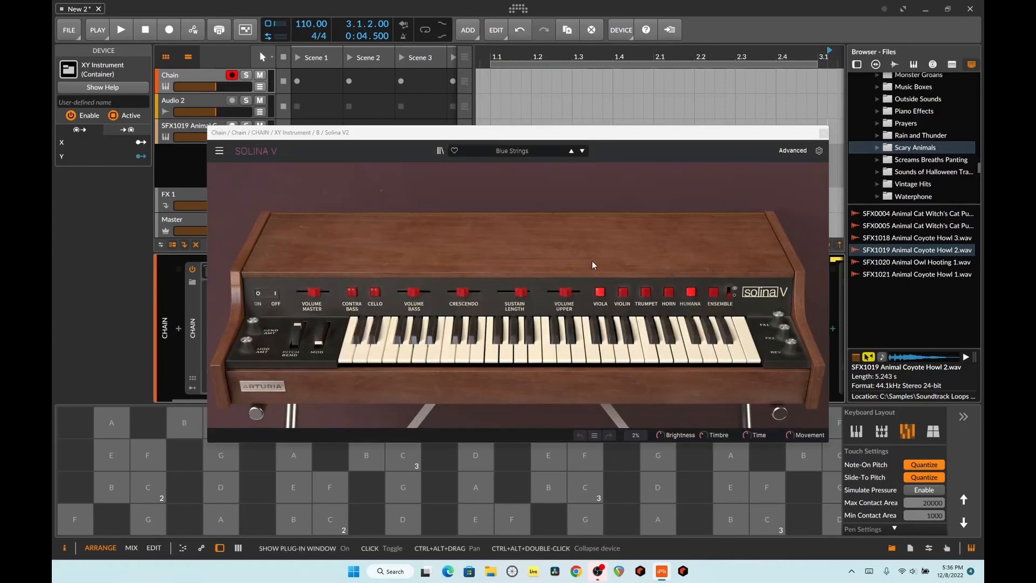
click(568, 358)
click(601, 357)
click(623, 357)
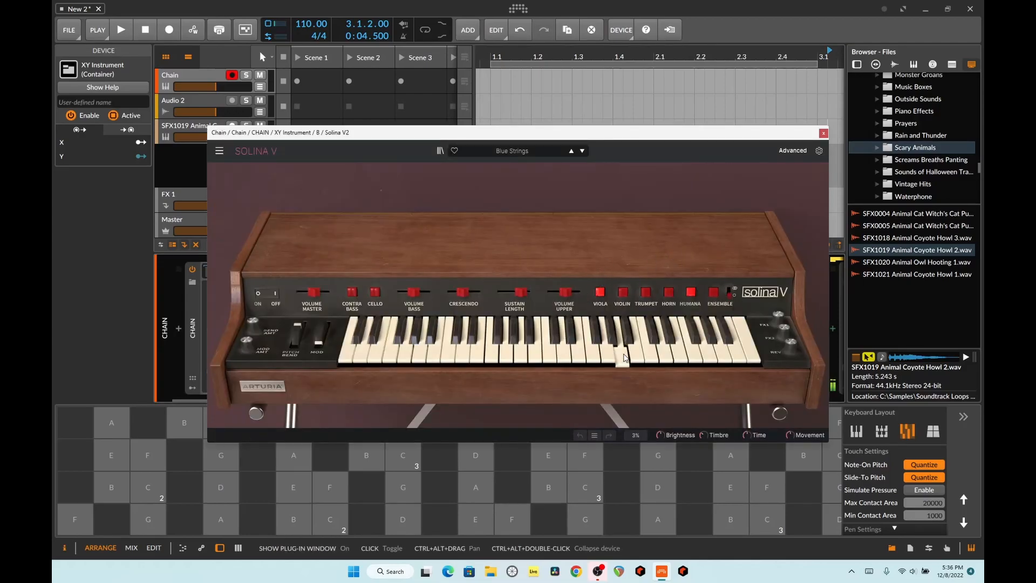
click(823, 133)
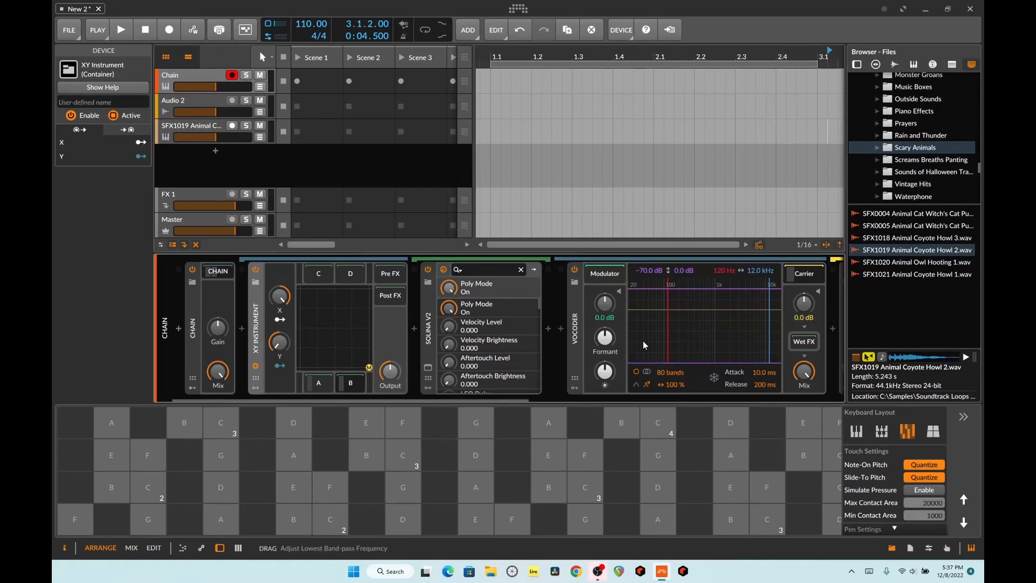
Examine the Vocoder after the XY Instrument and the Polysynth used as its carrier.
drag(507, 399, 598, 412)
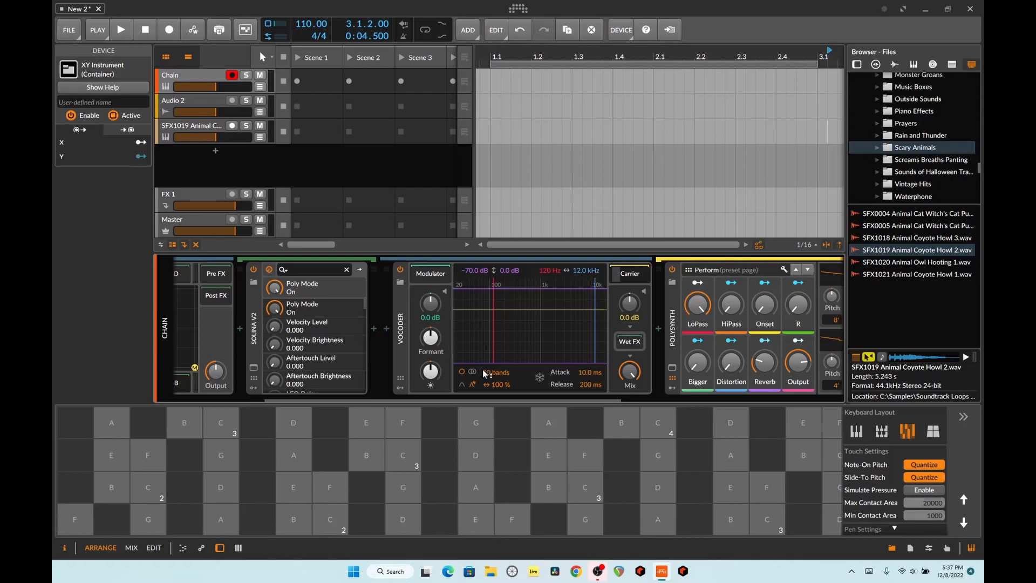
drag(501, 397, 476, 419)
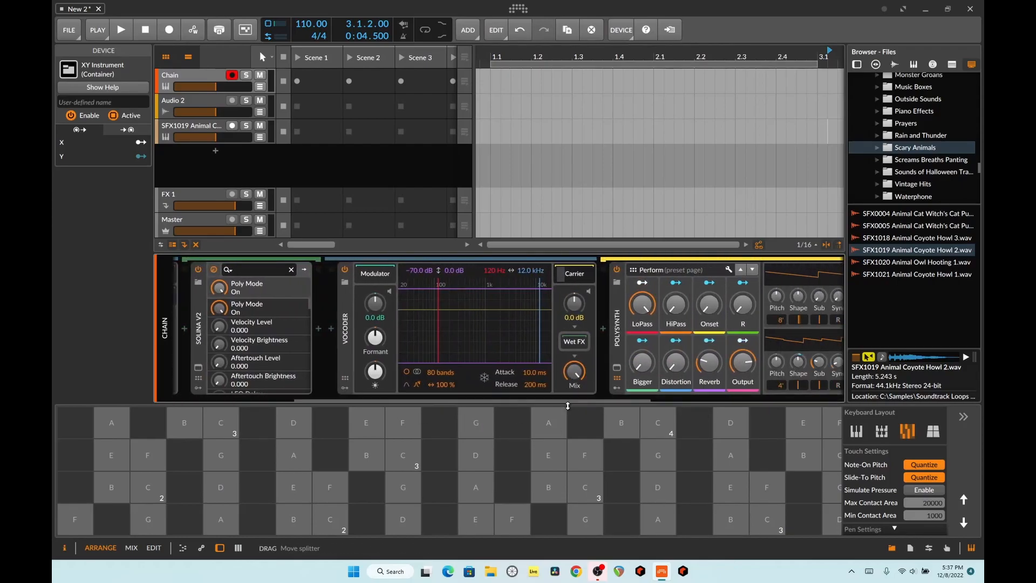
drag(568, 399, 390, 407)
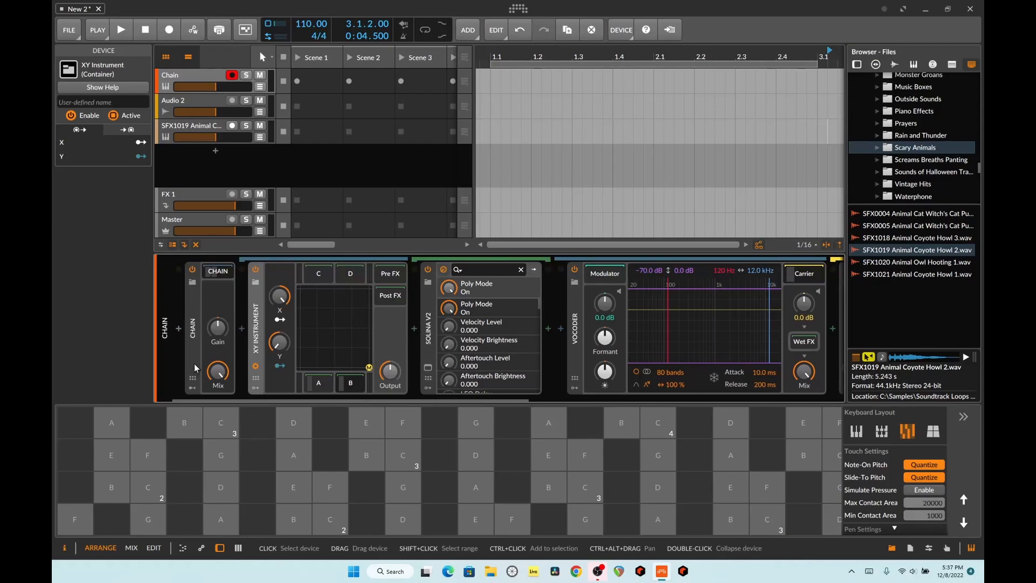
Show the Chain device's modulators, select its ADSR, and play E notes to watch the Vocoder respond.
click(194, 390)
click(225, 275)
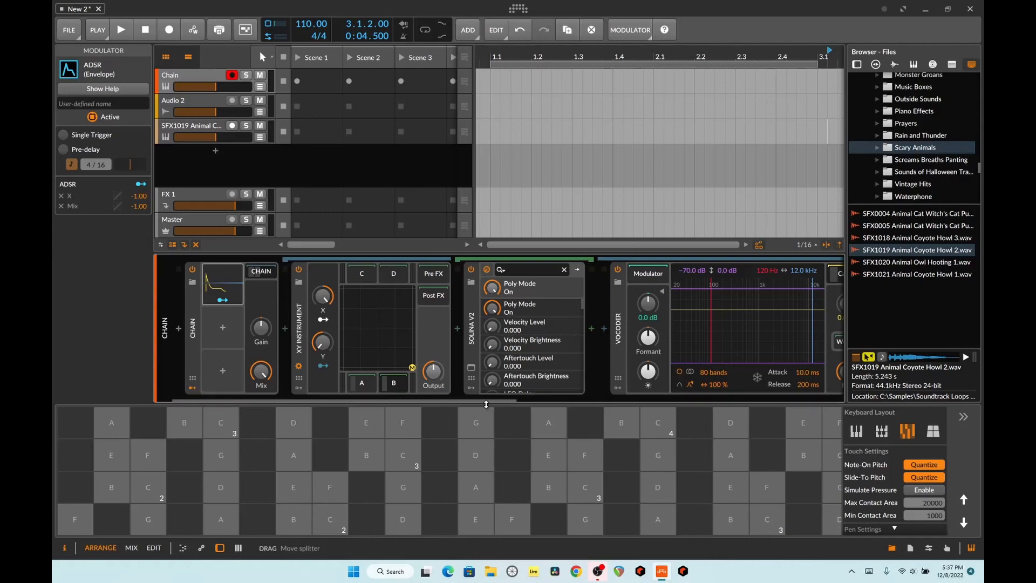
drag(485, 400, 608, 419)
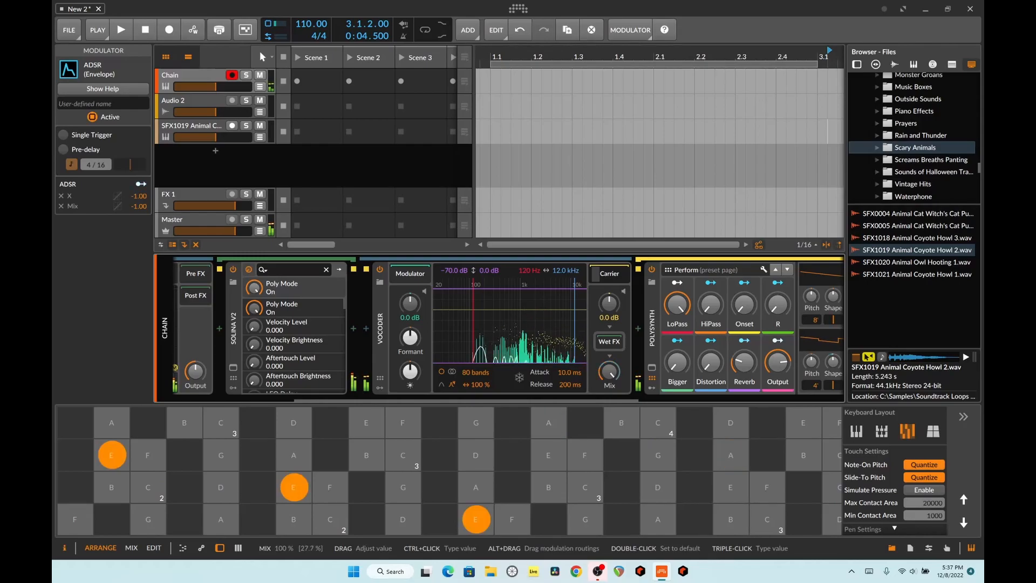
drag(452, 399, 306, 398)
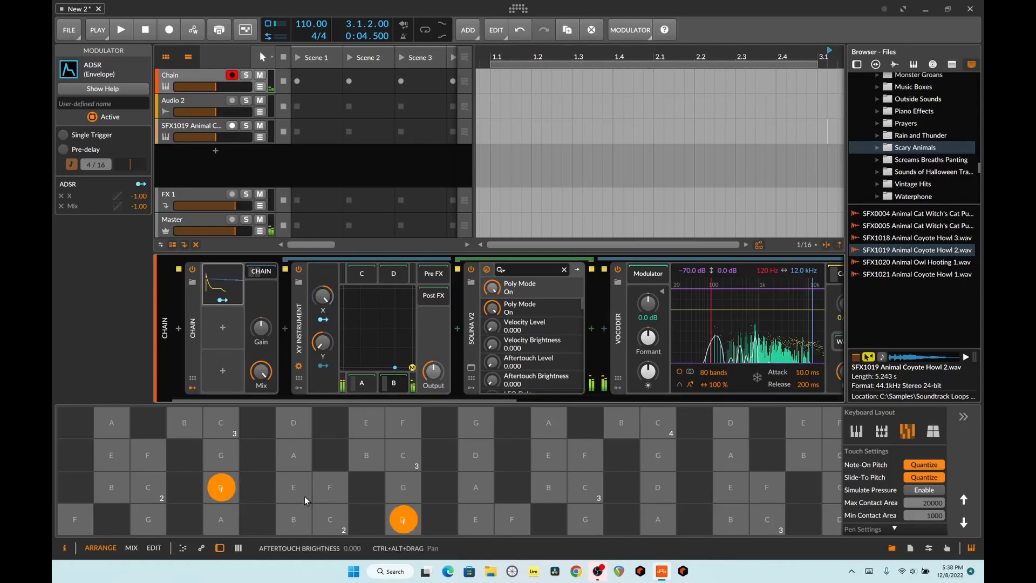
Set the XY Instrument's Output to +13.2 dB and its Mix X to 56 % while auditioning D and B notes.
click(223, 499)
mouse_move(433, 372)
mouse_down()
mouse_move(433, 348)
mouse_move(435, 375)
mouse_up()
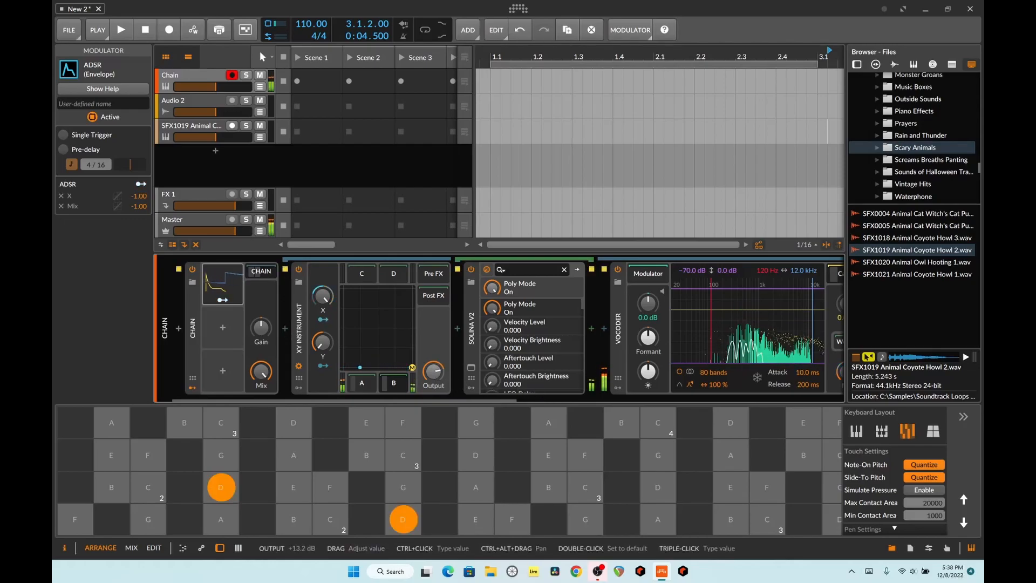
click(220, 493)
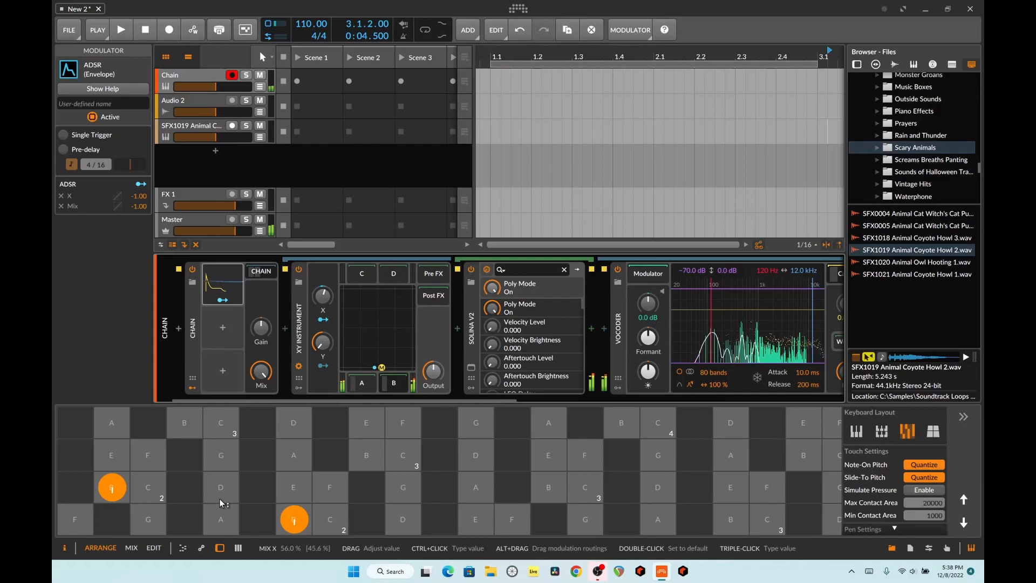
drag(431, 372, 431, 357)
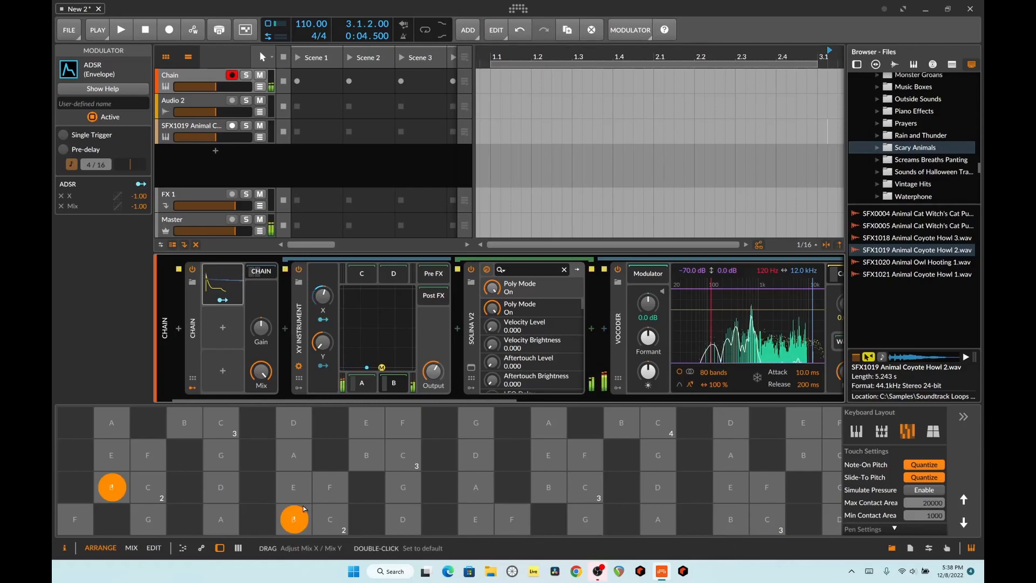
Expand the ADSR modulator's envelope and set its decay to 61.2 %.
double_click(227, 287)
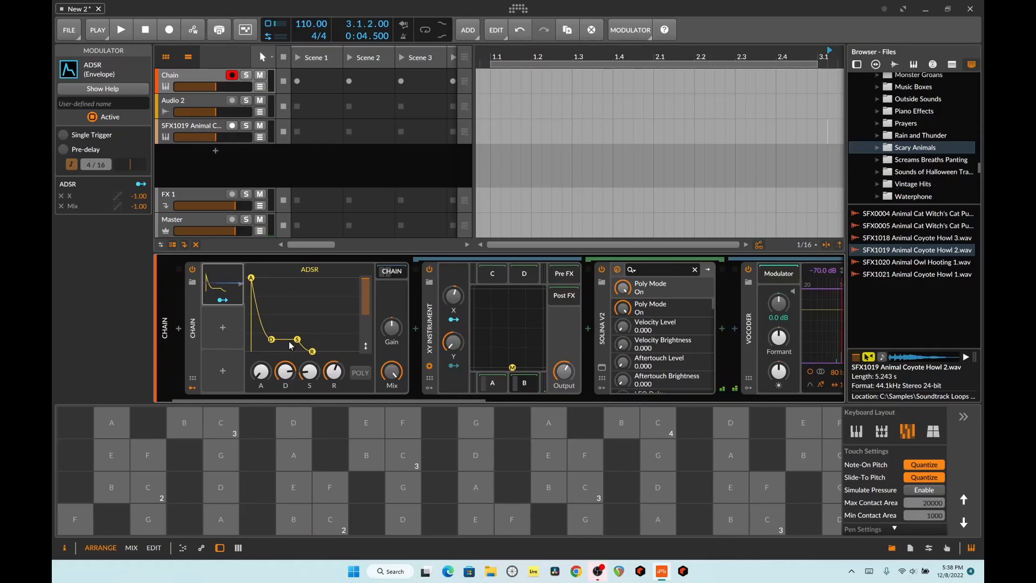
drag(272, 339, 276, 340)
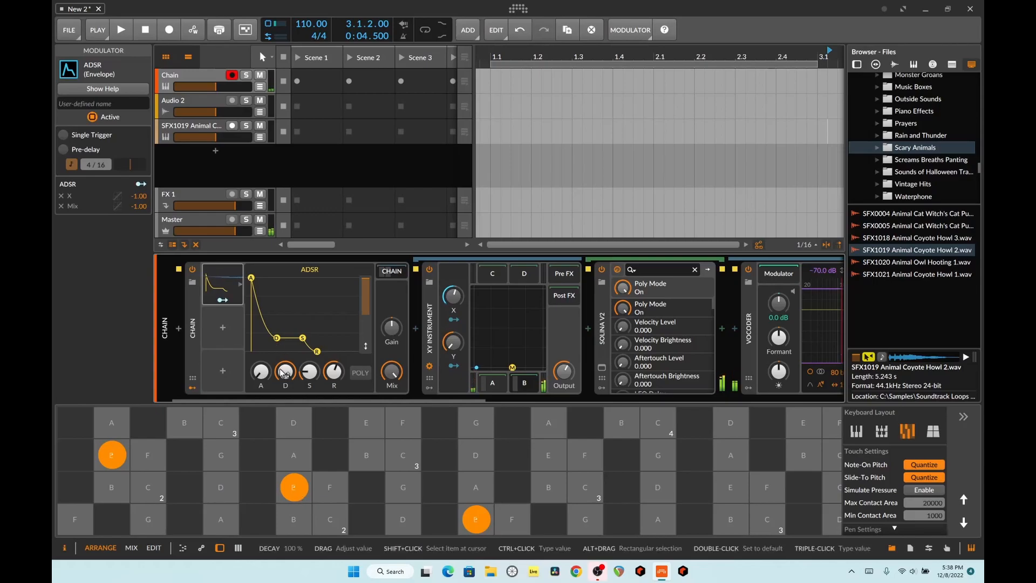
drag(286, 371, 286, 414)
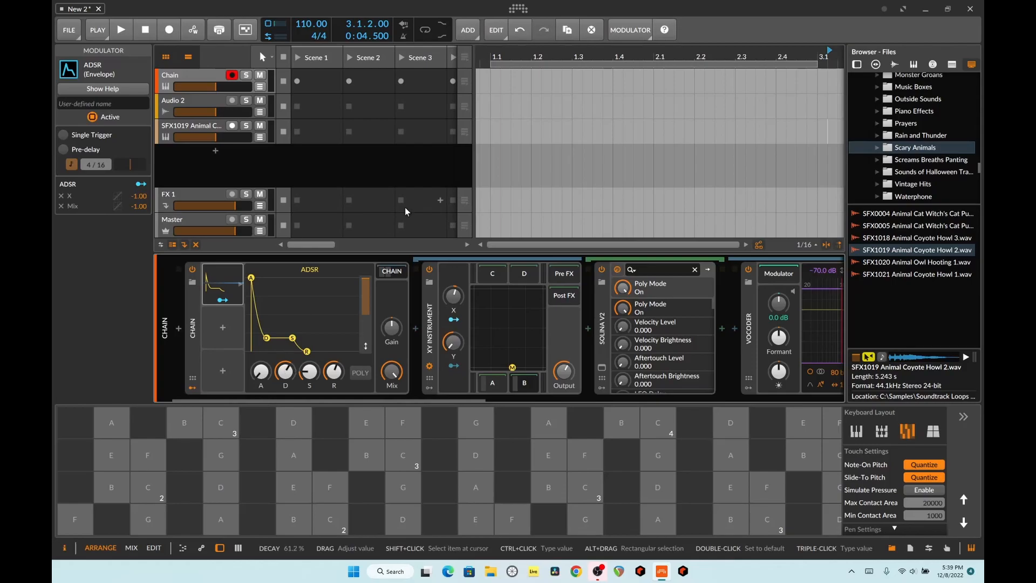
Play G# and F notes across the onscreen keyboard to hear the adjusted envelope.
click(76, 422)
click(258, 455)
click(440, 487)
click(623, 519)
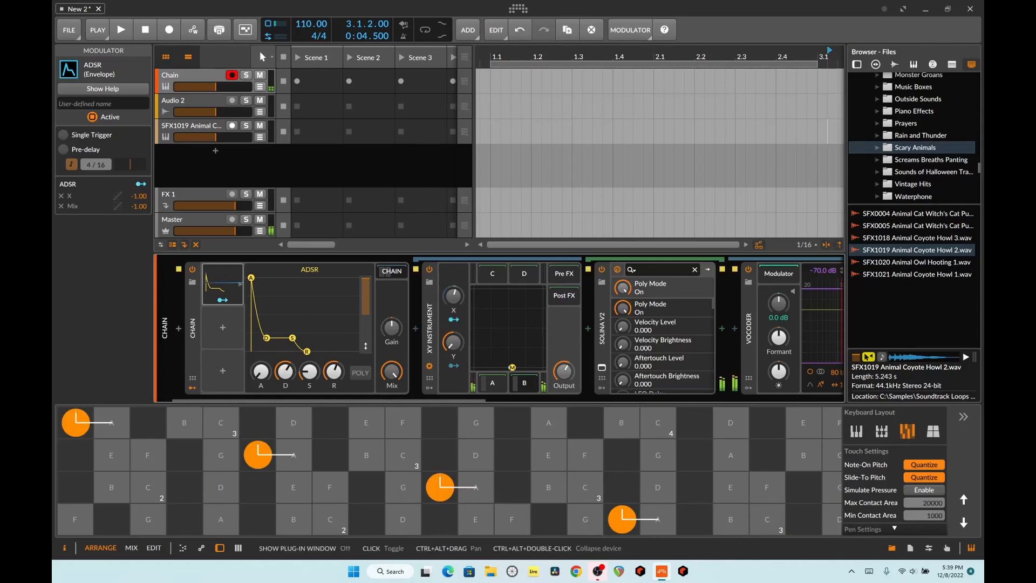
click(148, 455)
click(330, 487)
click(512, 519)
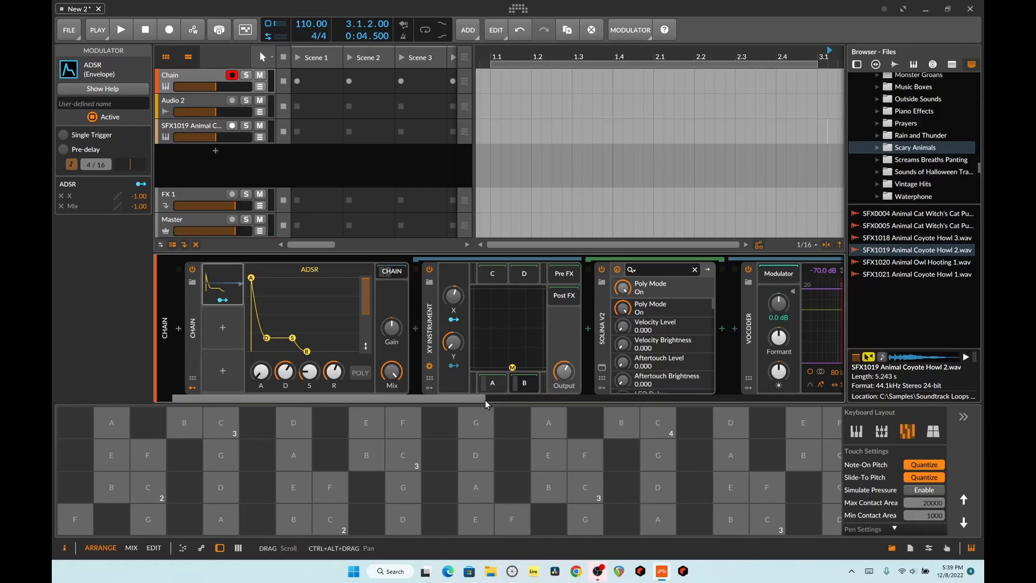
Play A and E notes while examining the Vocoder's band display and modulated mix.
drag(477, 399, 643, 410)
click(476, 499)
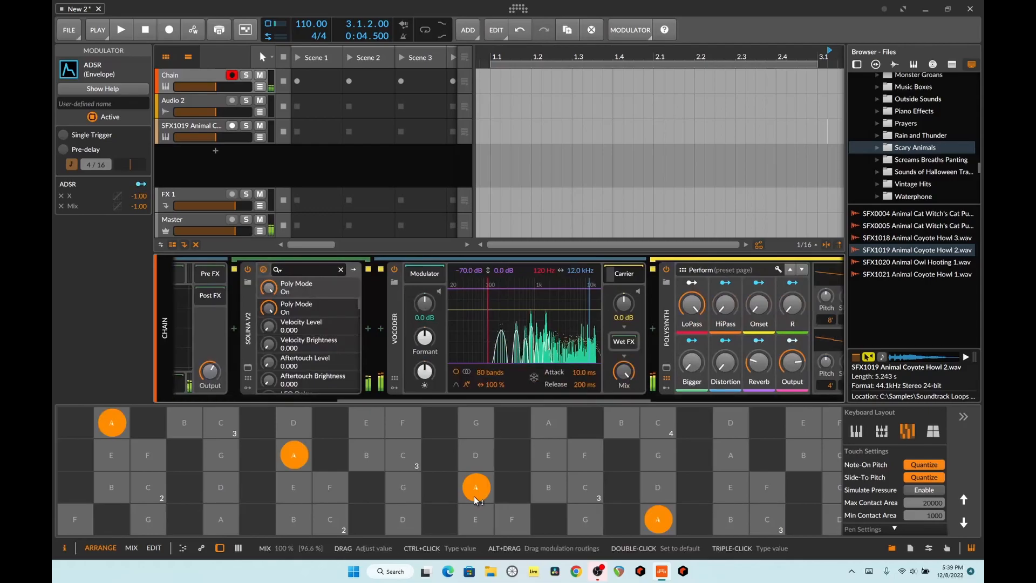
click(222, 519)
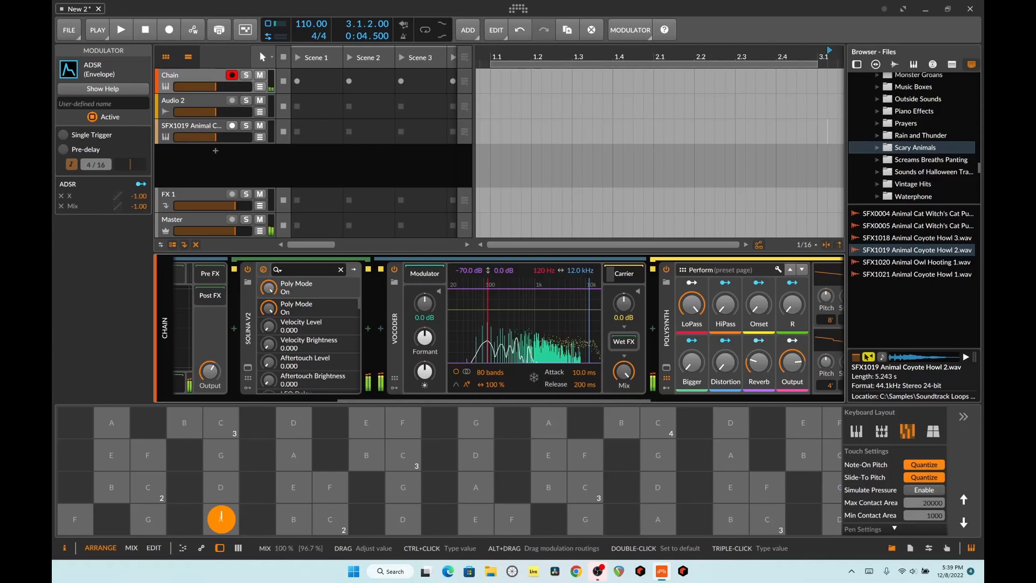
click(112, 455)
click(294, 488)
click(476, 519)
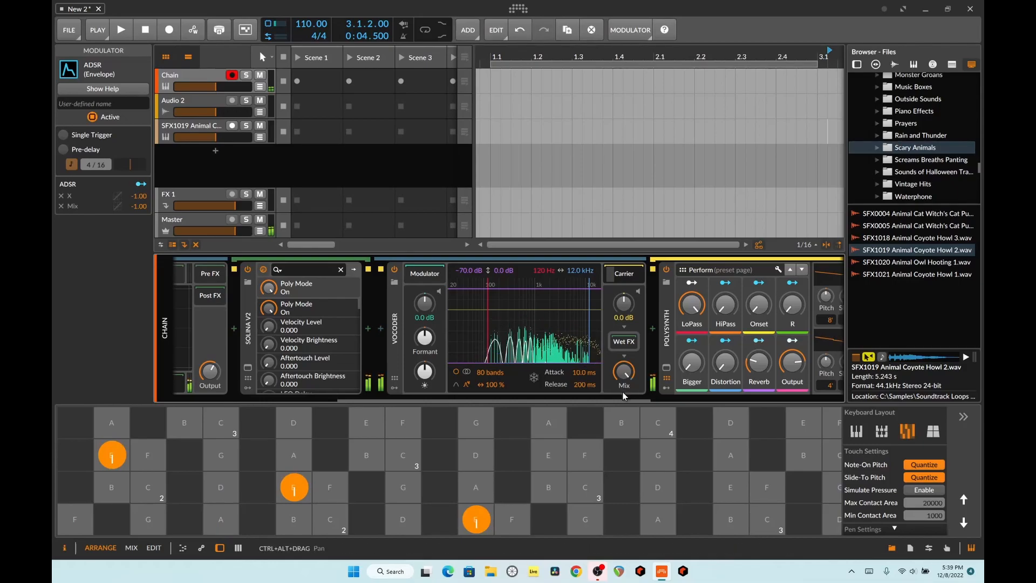
Try the Negatives response curve on the ADSR's modulation of X, auditioning it with E notes.
drag(622, 399, 542, 403)
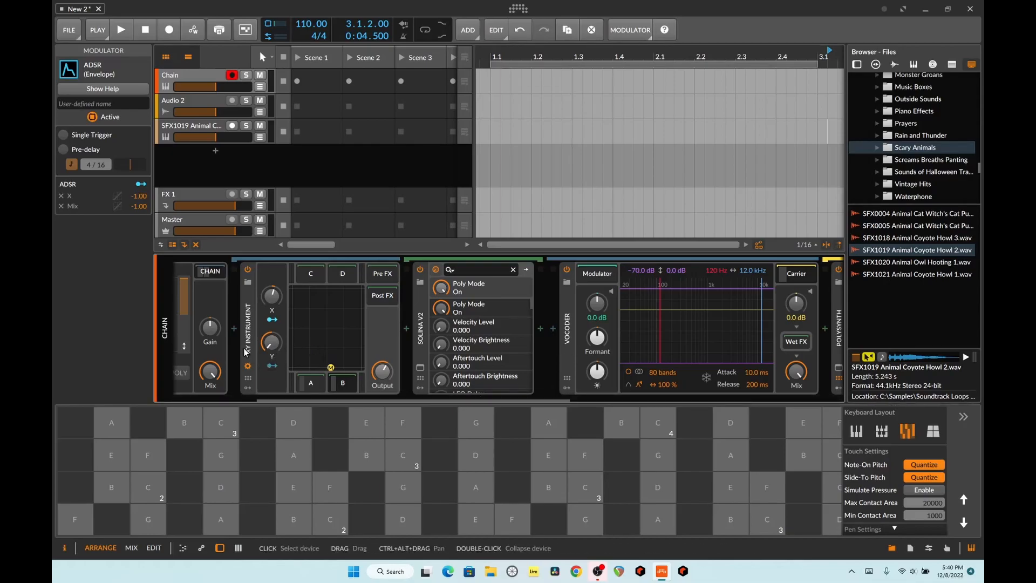
drag(294, 513, 316, 388)
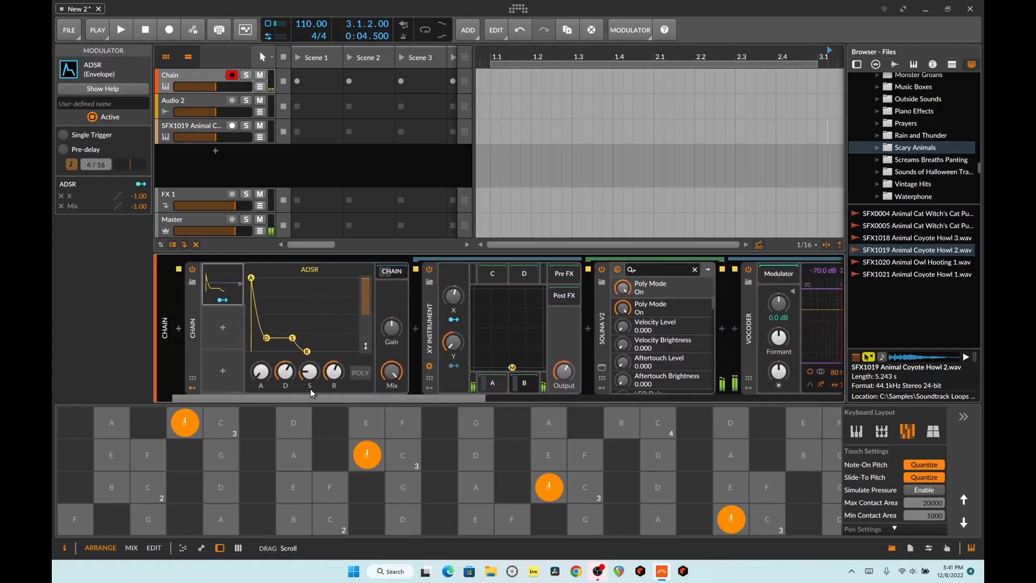
click(117, 197)
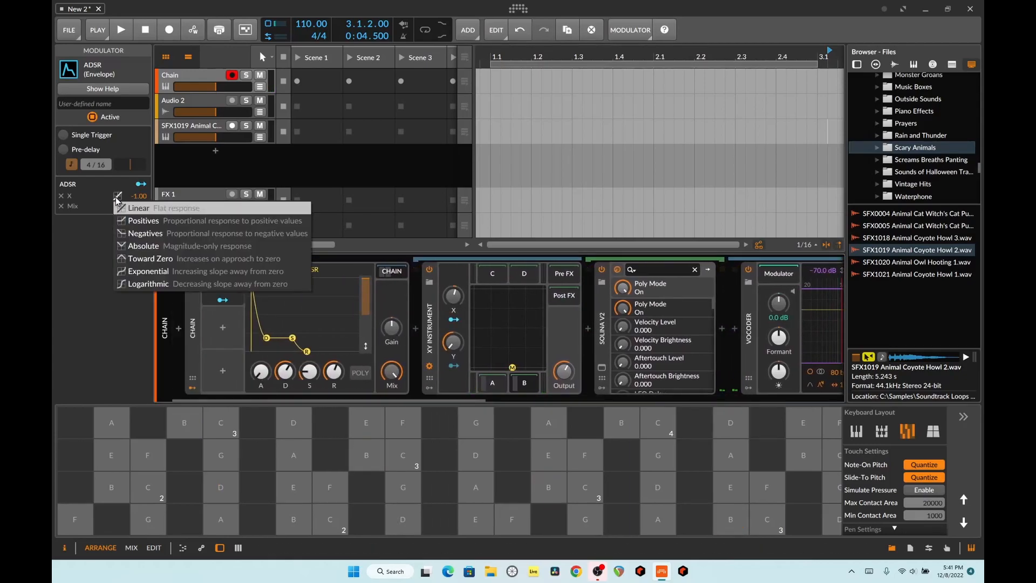
click(126, 235)
click(294, 488)
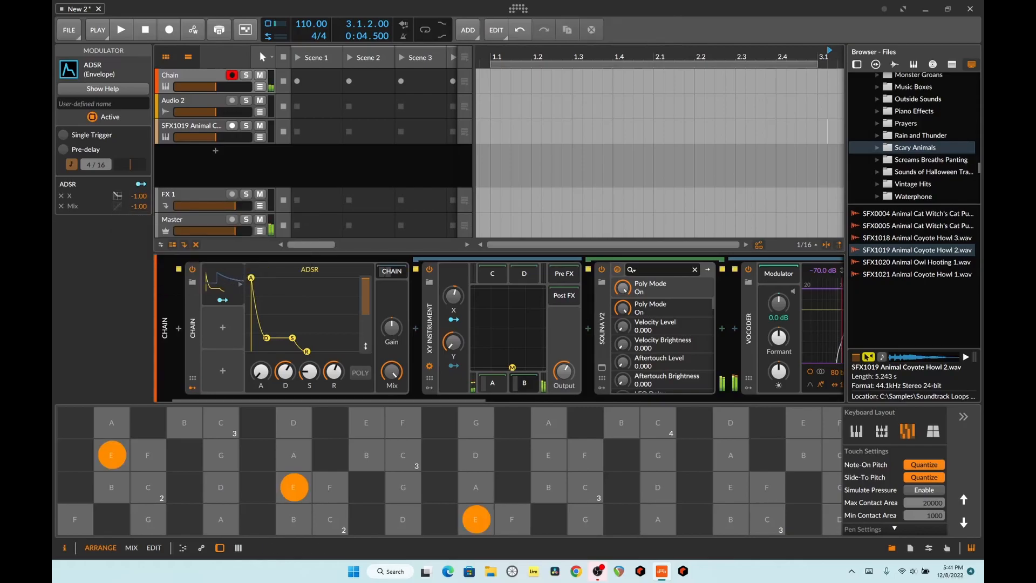
Set the ADSR's X modulation response to Exponential and audition it with D and C notes.
click(117, 195)
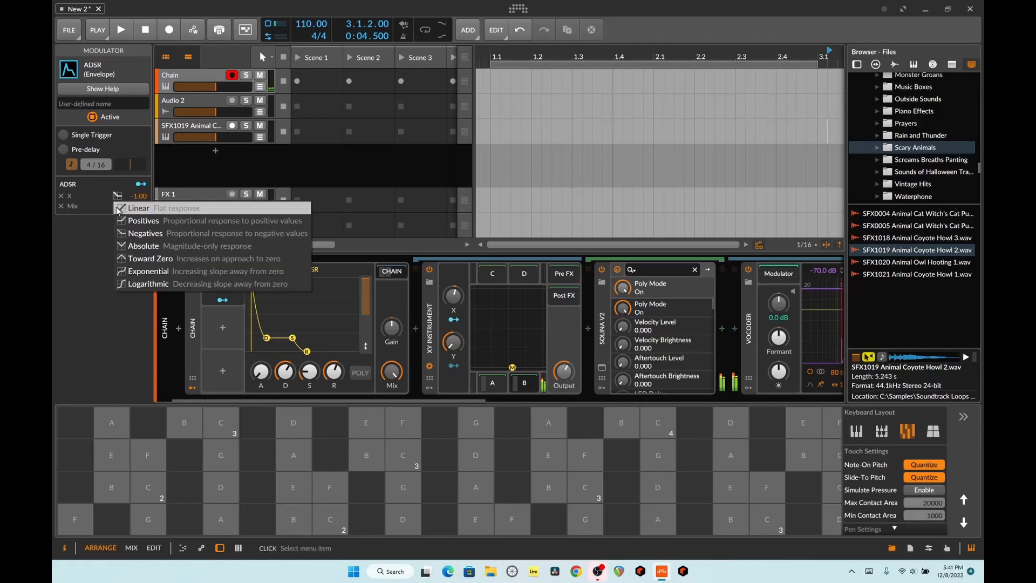
click(124, 266)
click(222, 487)
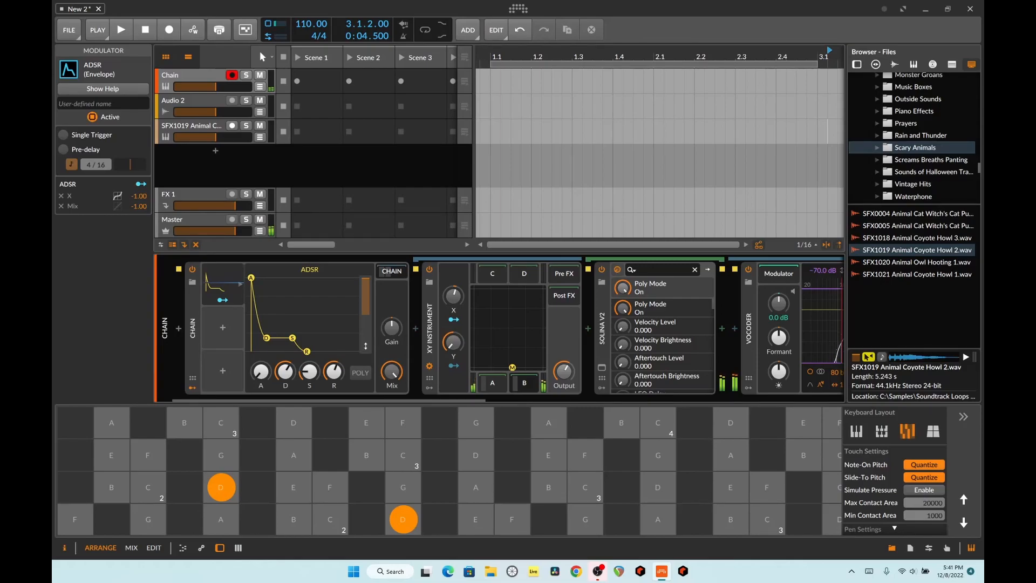
click(149, 488)
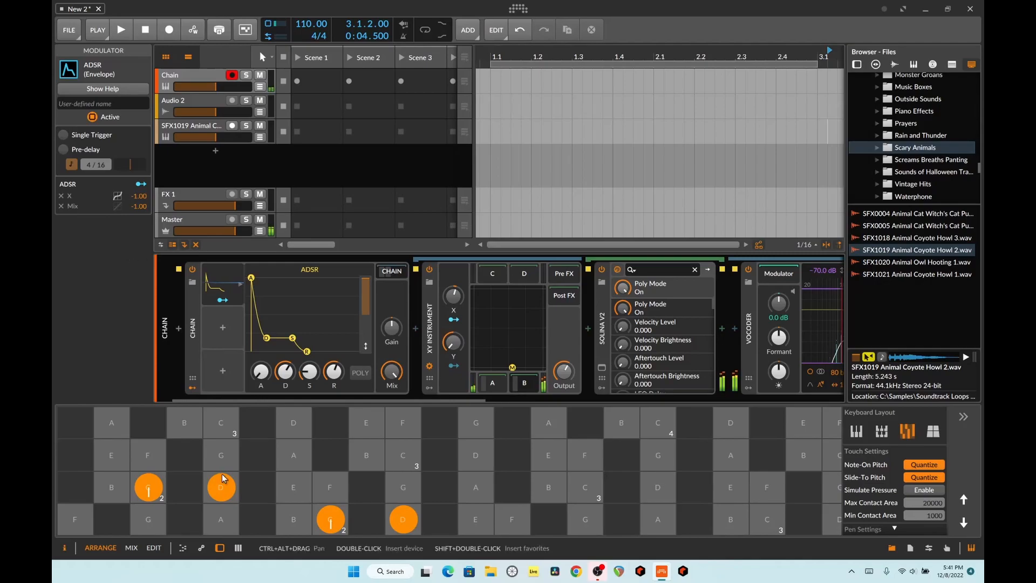
drag(148, 495, 112, 499)
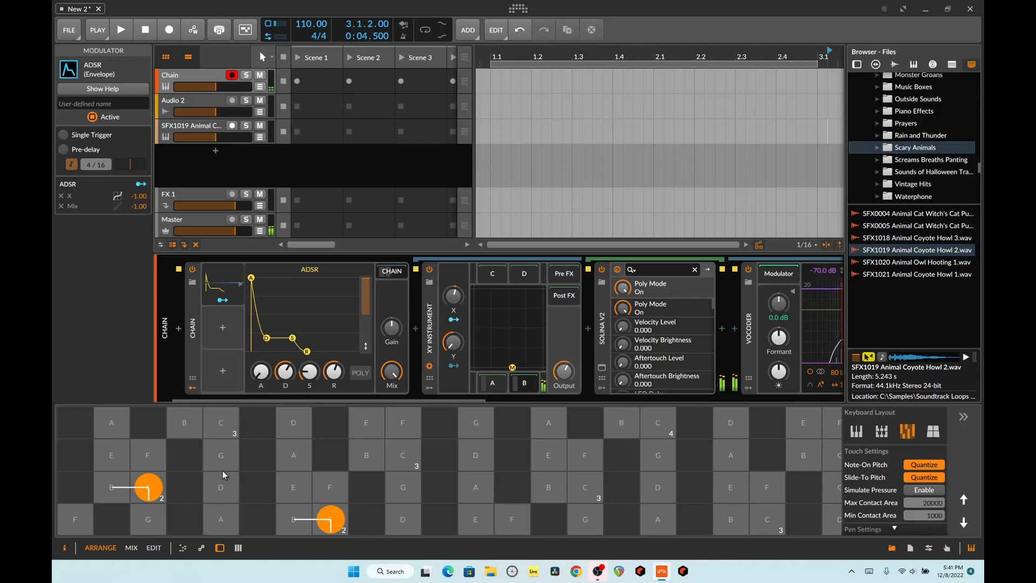
click(221, 486)
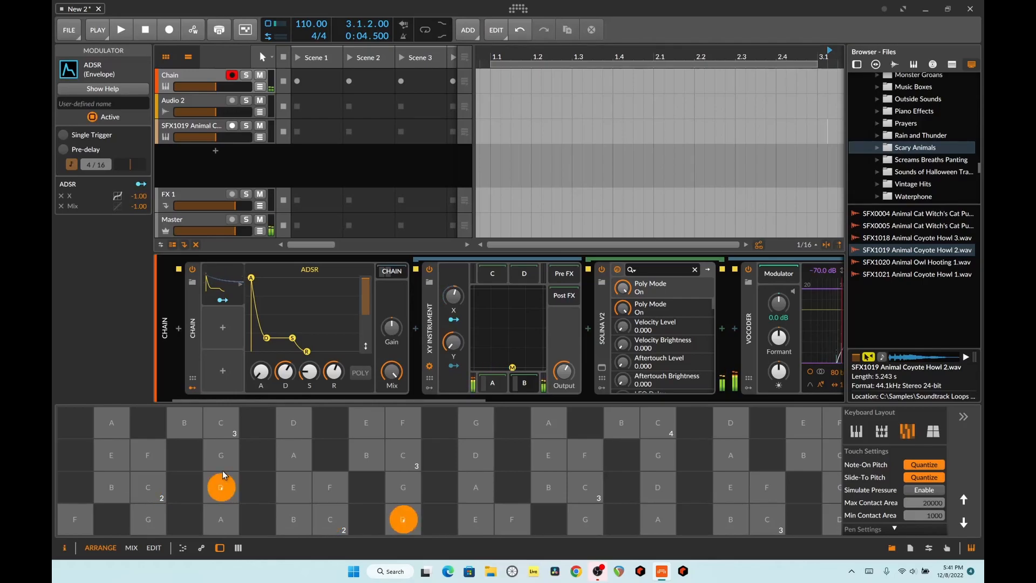